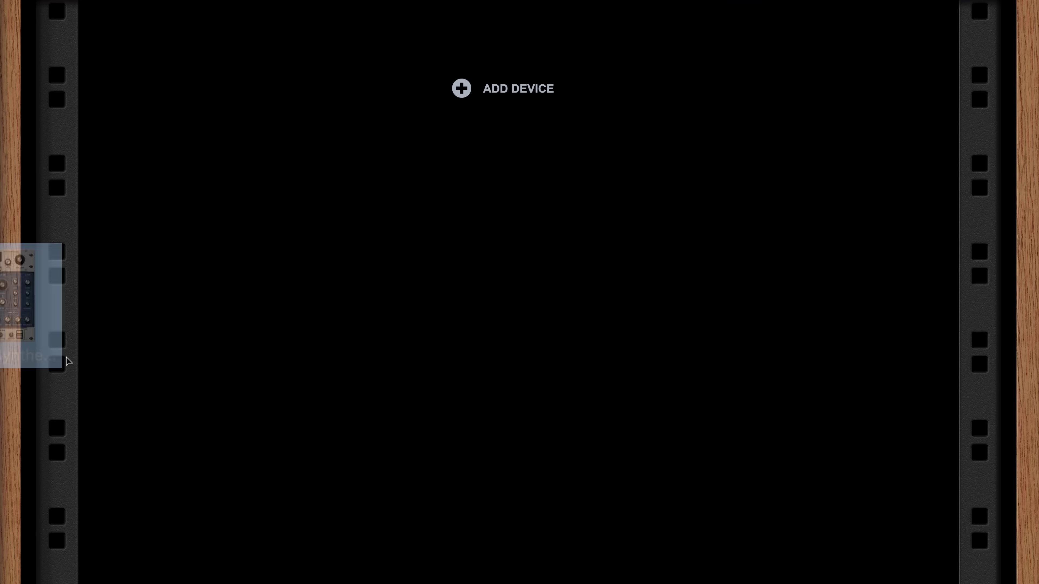
- Add a Polytone synth to the empty rack and set Oscillator 2's wave to Pulse
left_click_drag(635, 331, 640, 317)
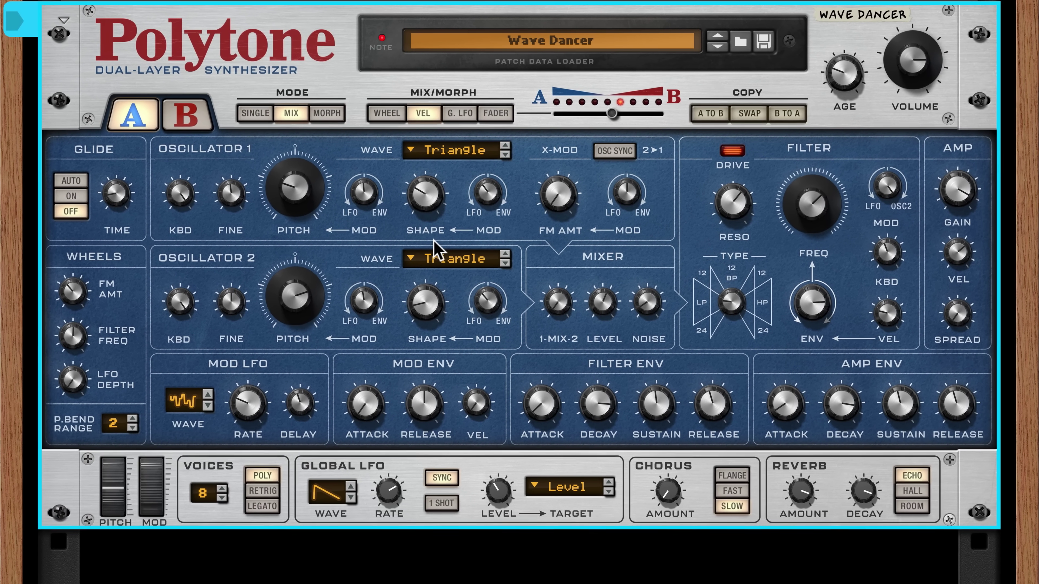
left_click(436, 257)
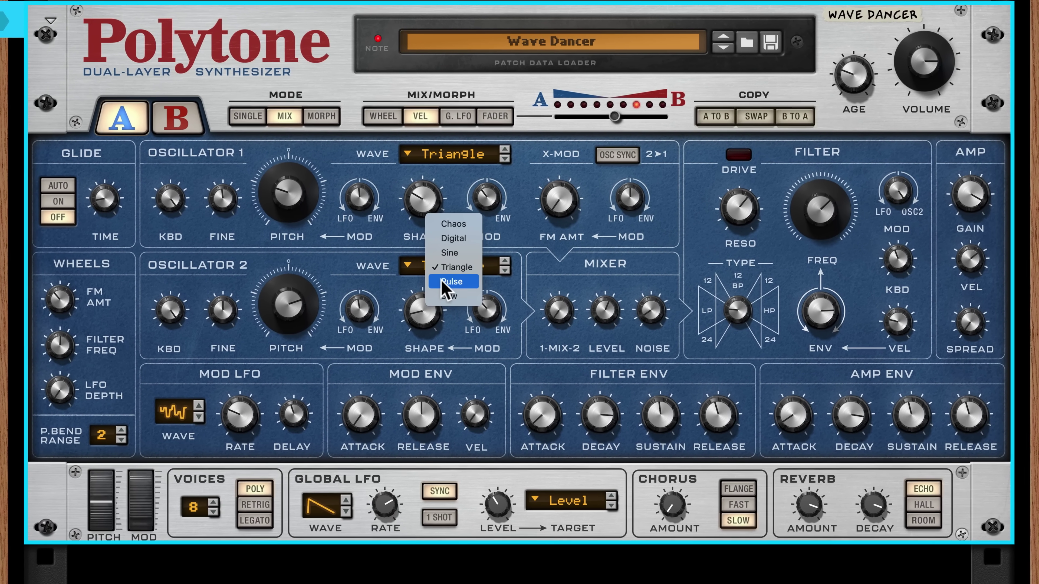
left_click(442, 282)
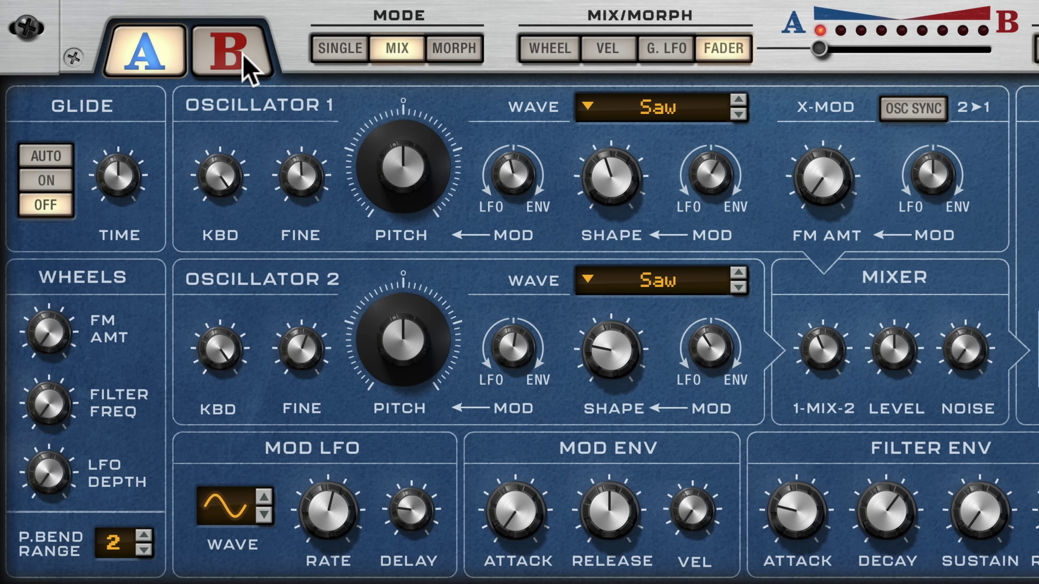
- Switch the Polytone panel to layer B
left_click(244, 62)
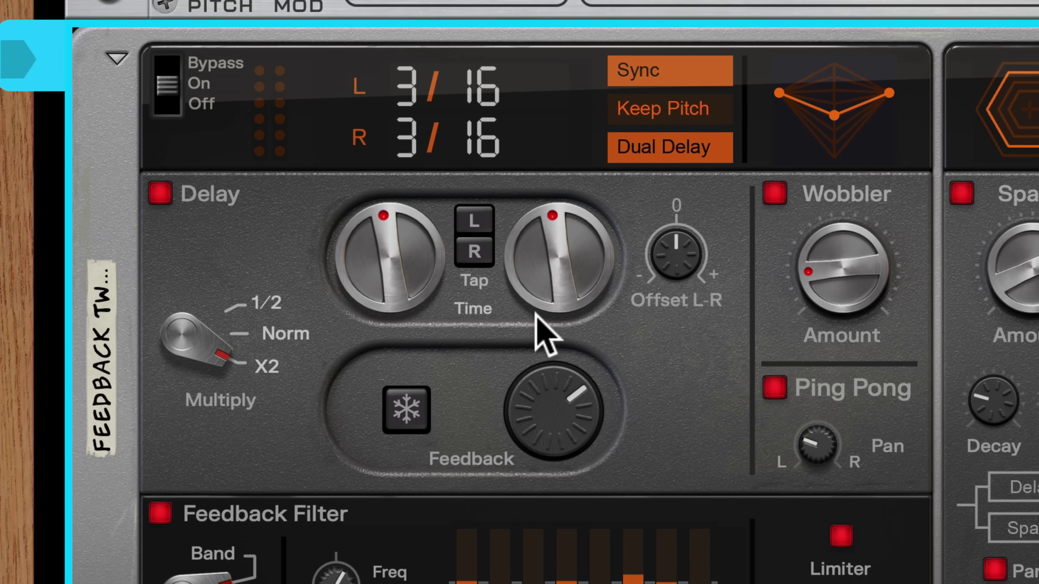
- Turn Ripley's right Time knob up from 3/16 to 7/16
left_click_drag(536, 312, 509, 270)
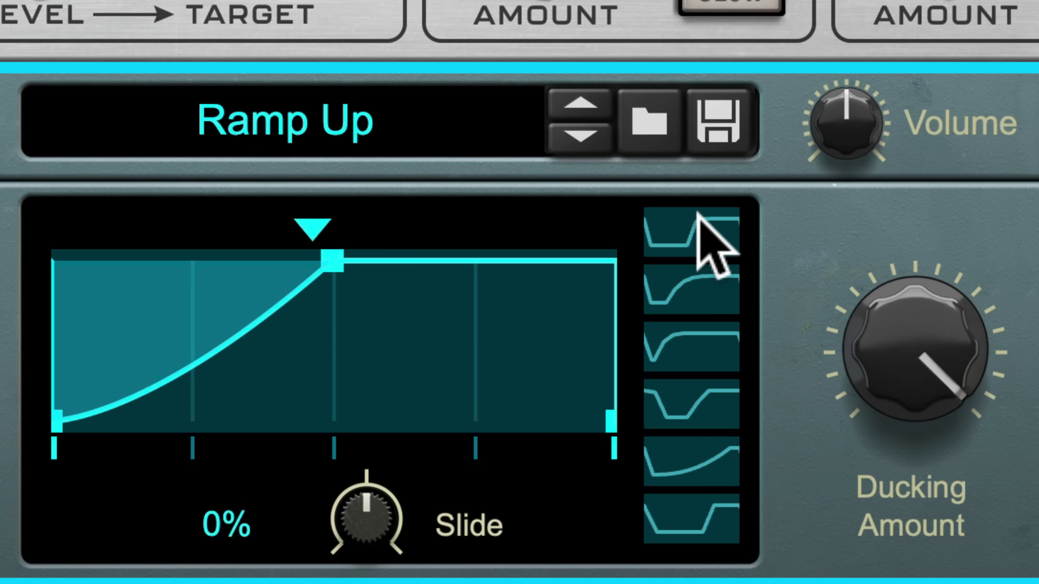
- Try three SidechainTool ducking curve shapes, then raise the Stereo Tool's Widening knob
left_click(691, 229)
left_click(678, 286)
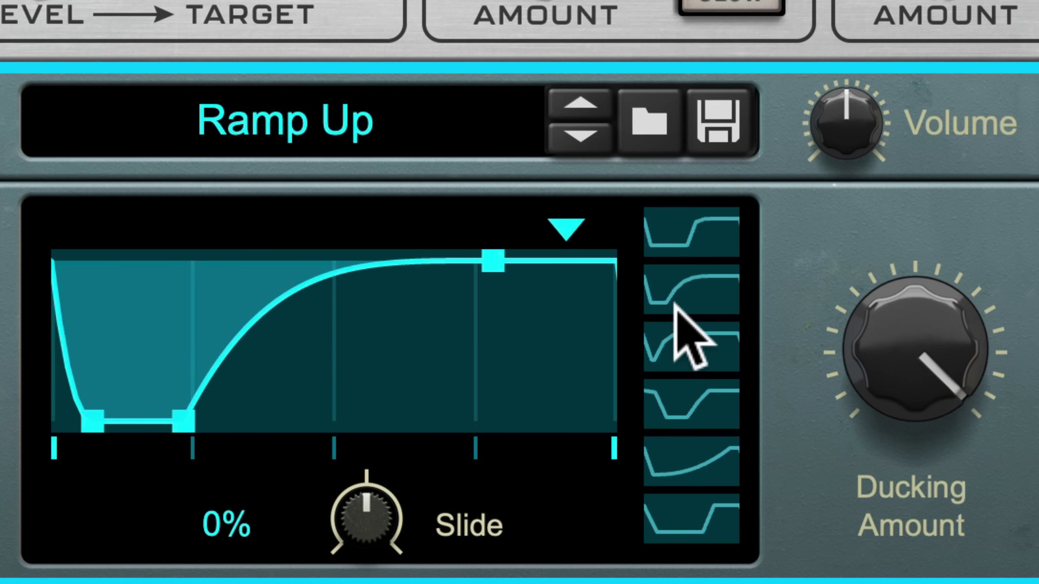
left_click(673, 338)
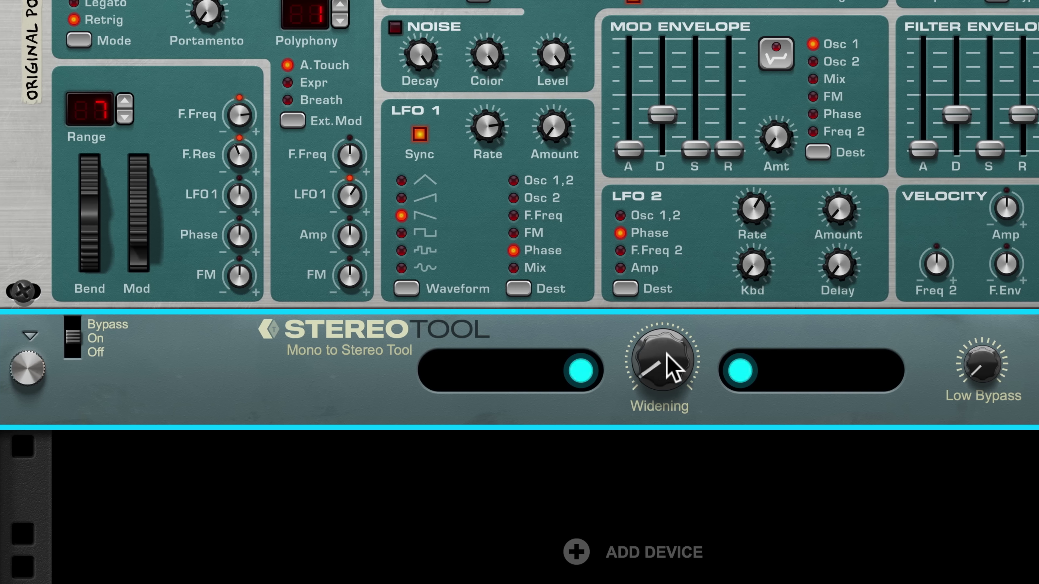
left_click_drag(671, 366, 566, 313)
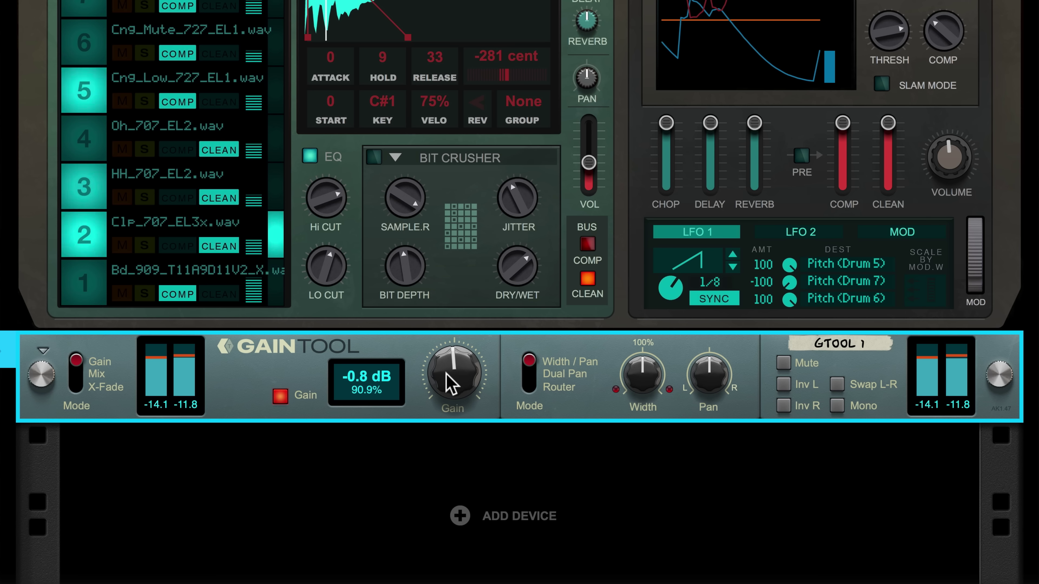
- Enable Swap L-R on the Gain Tool and pan the left channel toward centre
scroll(448, 387, "down", 5)
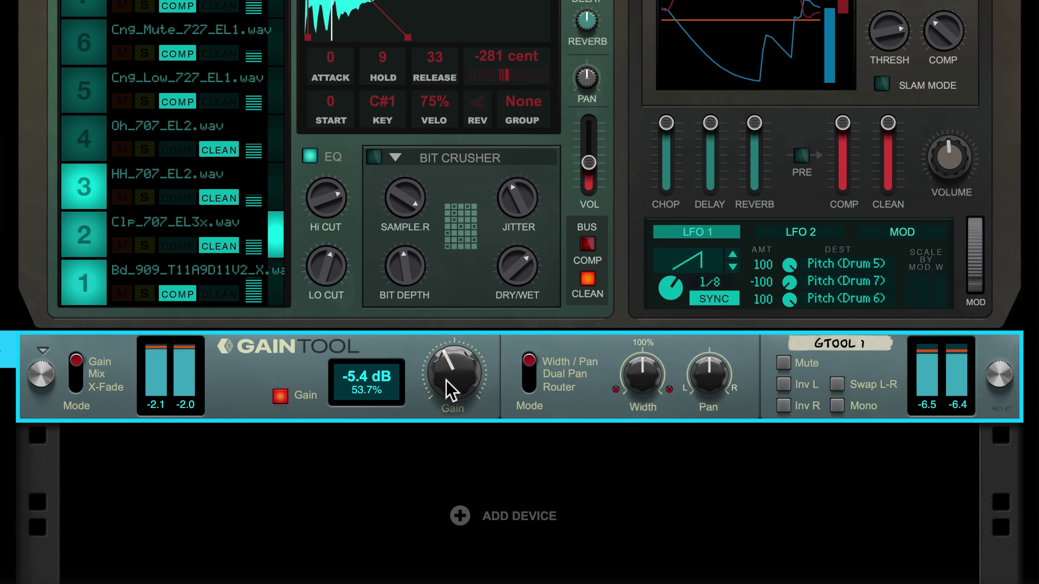
left_click(837, 385)
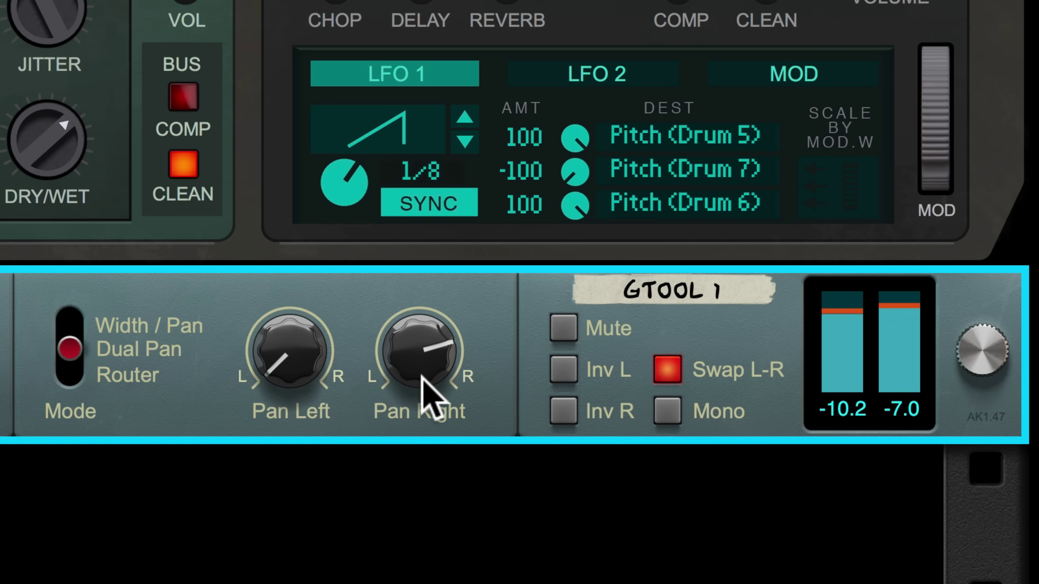
left_click_drag(348, 379, 300, 356)
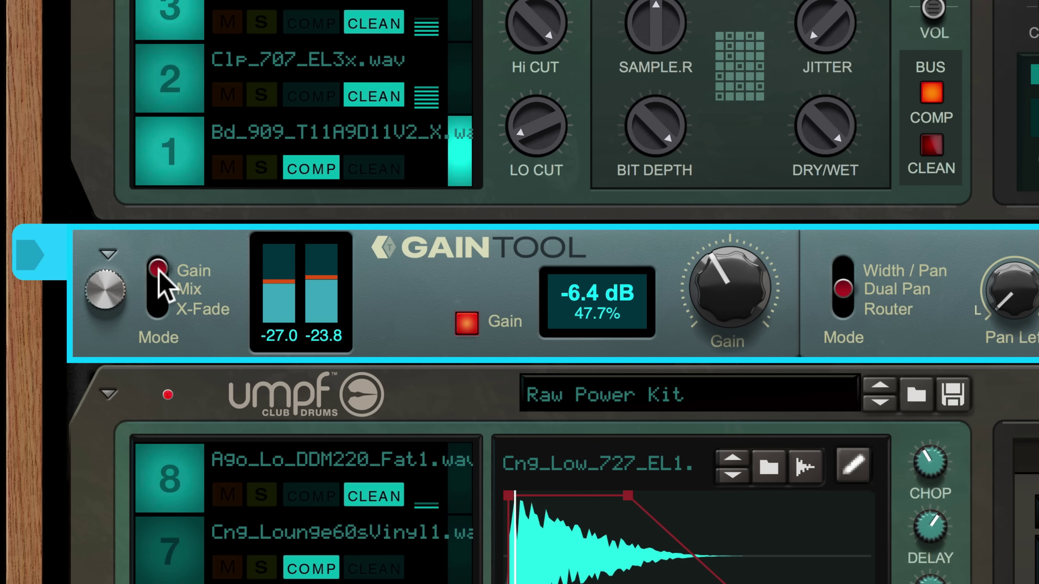
- Switch the Gain Tool to X-Fade mode with Main at -5.4 dB and Aux at 9.5 dB
left_click(163, 286)
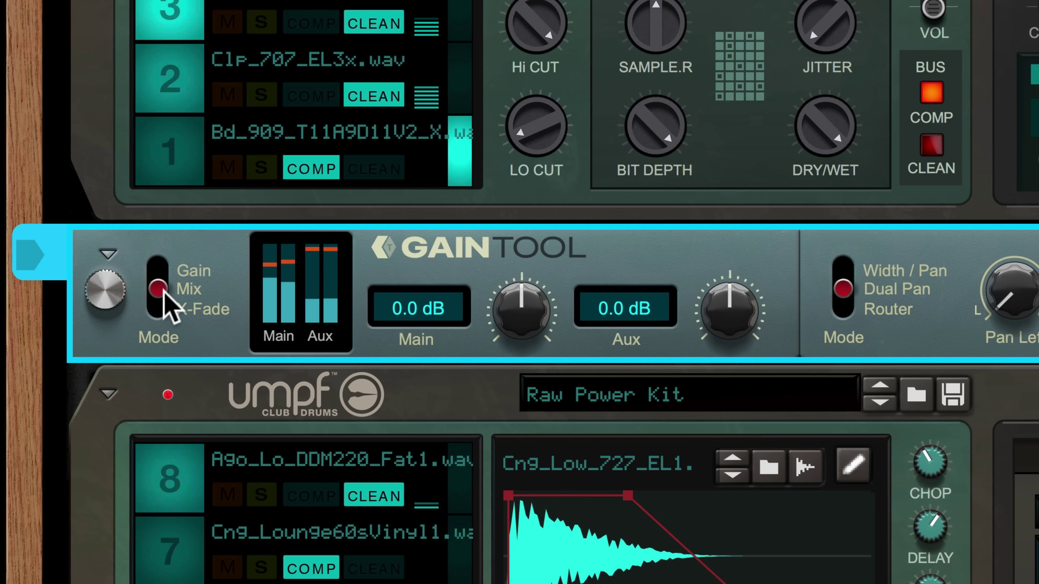
left_click(166, 317)
left_click_drag(544, 311, 525, 328)
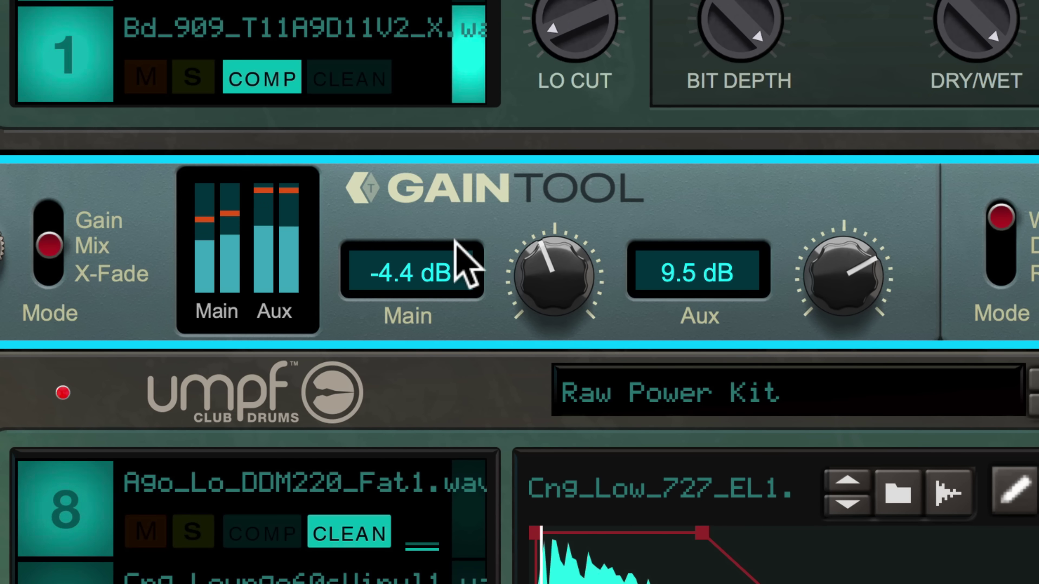
scroll(535, 280, "down", 1)
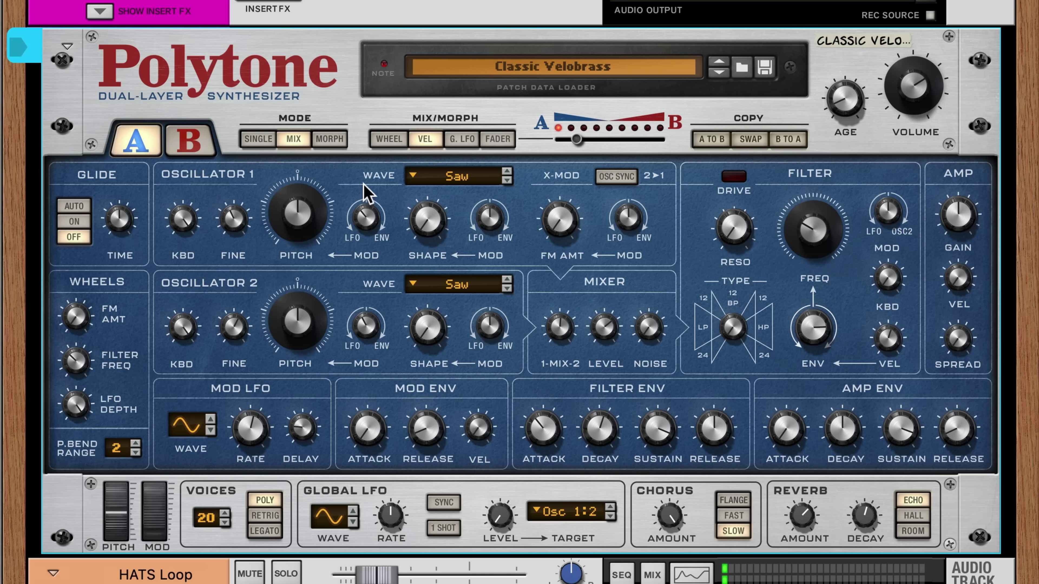
- Filter the Polytone patch browser to Bass: Synth patches tagged Dirty and Monophonic
left_click(740, 68)
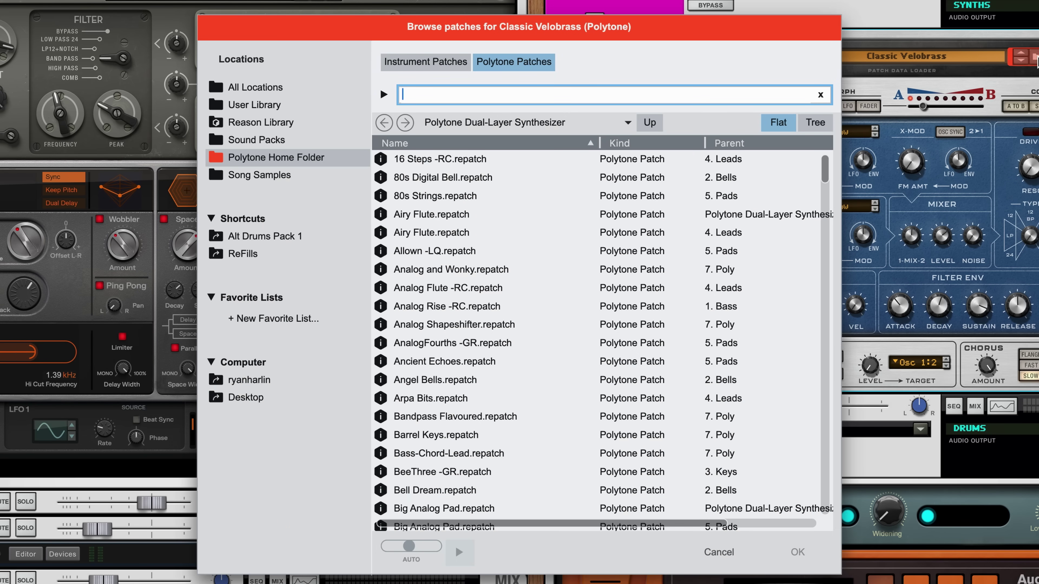
type("anal")
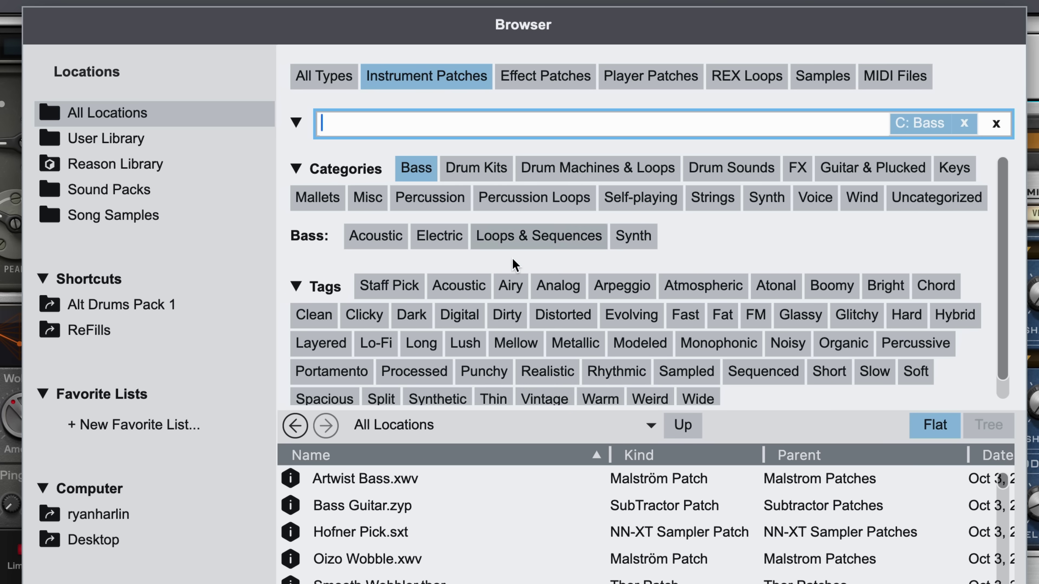
left_click(624, 243)
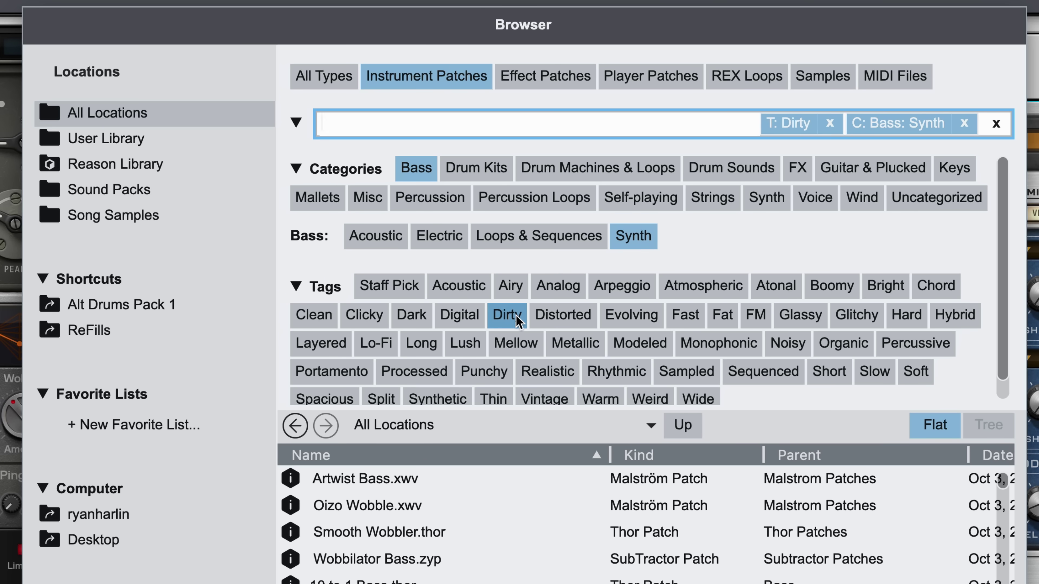
left_click(507, 314)
left_click(719, 343)
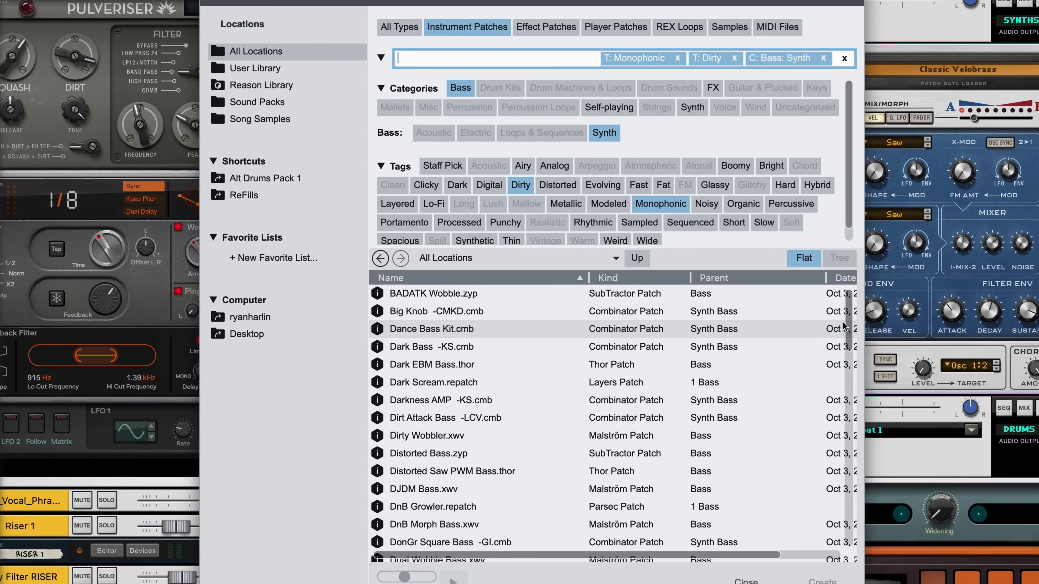
scroll(862, 581, "down", 10)
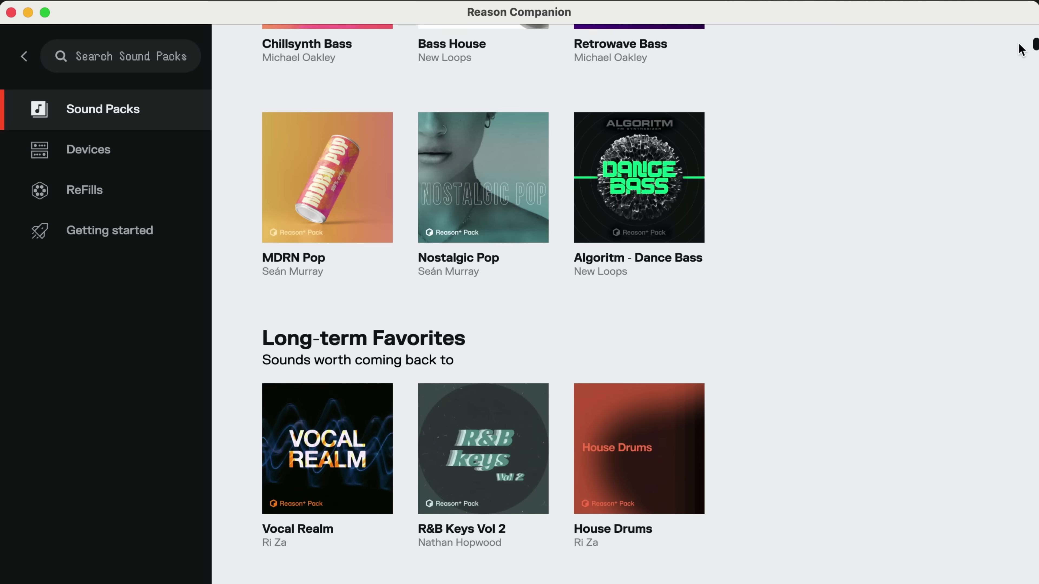
- Scroll through the analog Synth: Leads patch list for the Copper Lead Combinator
scroll(1018, 64, "down", 20)
scroll(1018, 64, "down", 1)
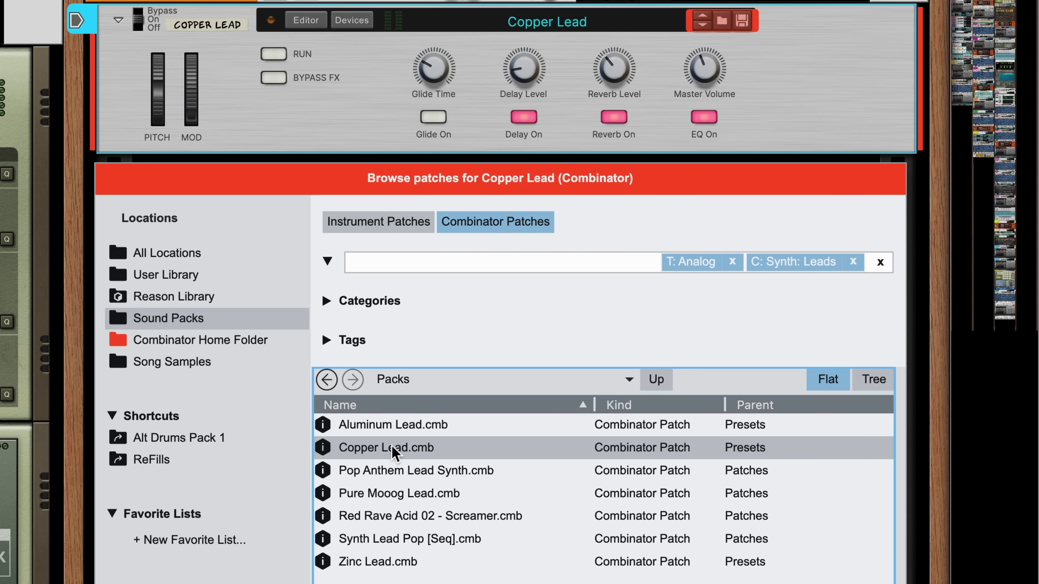
- Load Pop Anthem Lead Synth.cmb, then Pure Moog Lead.cmb on the Combinator
left_click(389, 471)
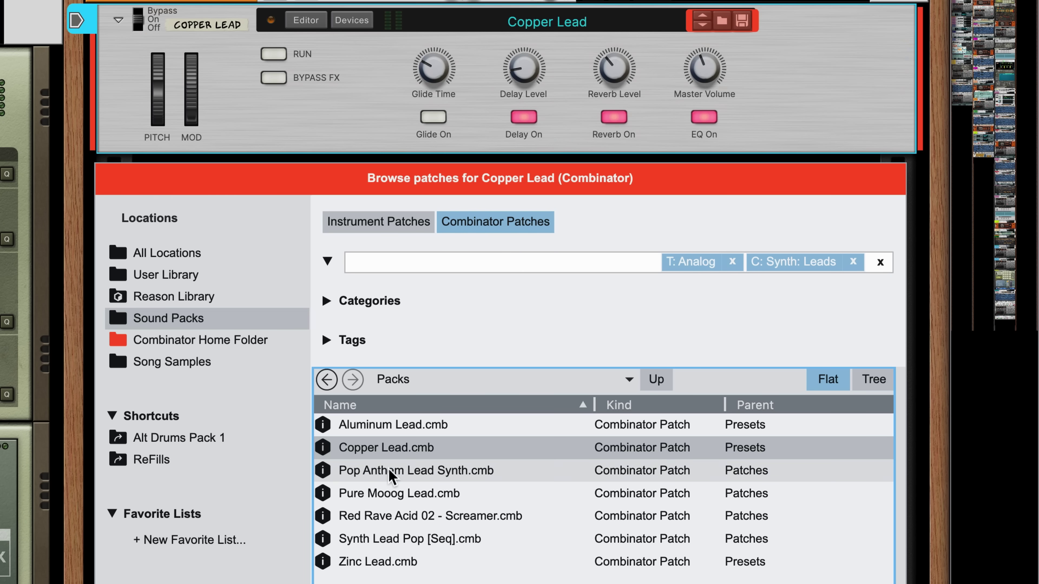
left_click(393, 493)
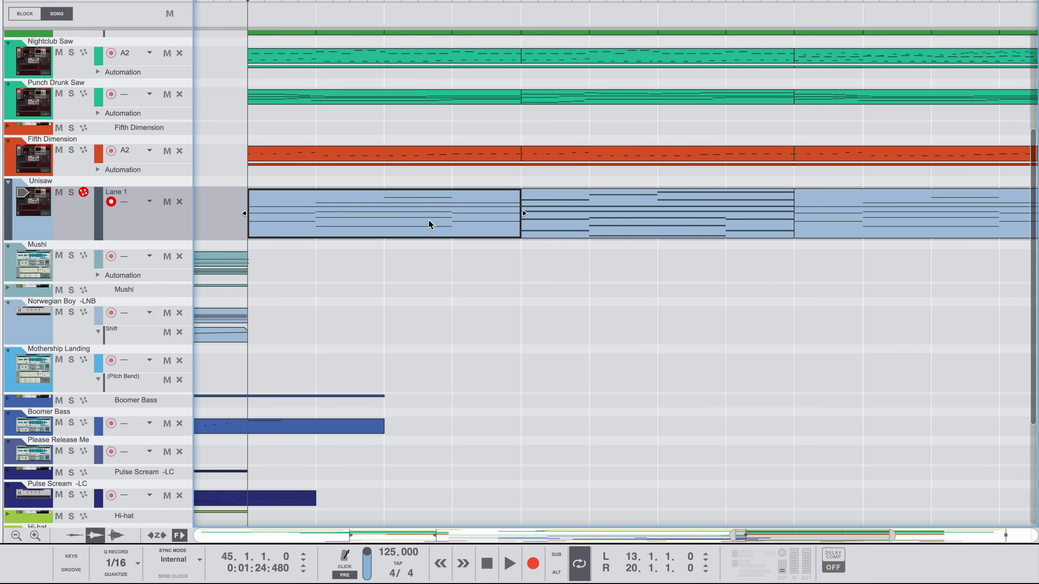
- In the Unisaw clip, raise the note near bar 45.1 to F#3 and ramp all velocities
double_click(428, 220)
left_click_drag(334, 384, 338, 369)
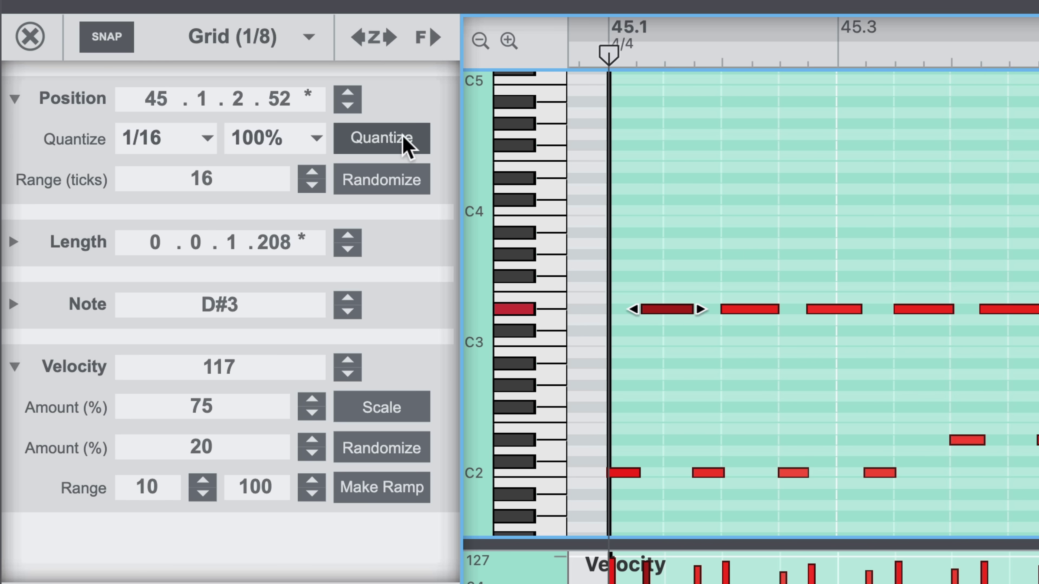
left_click(348, 299)
left_click(348, 299)
left_click_drag(624, 229, 1036, 550)
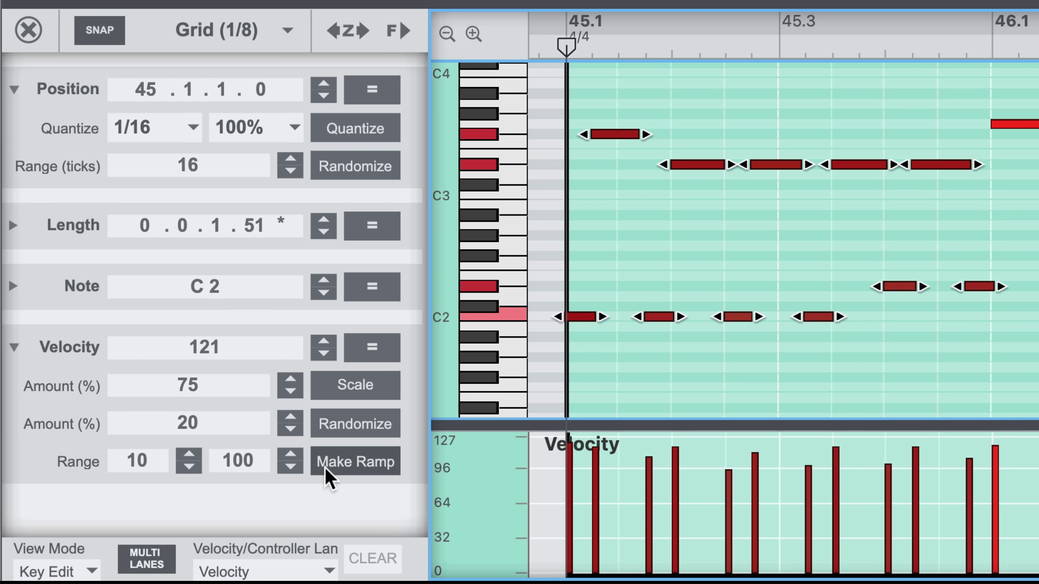
left_click(326, 469)
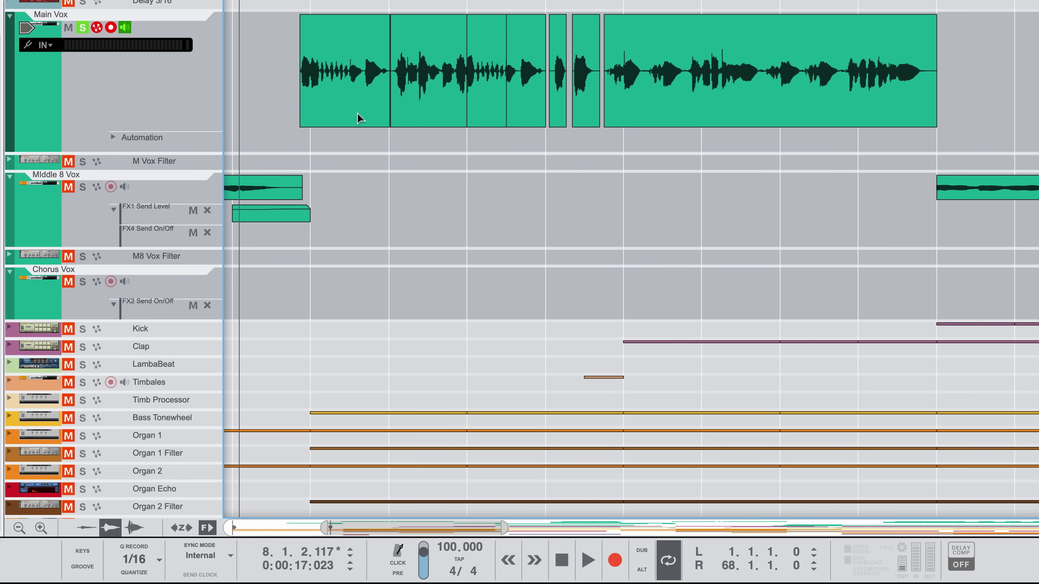
- Open the first Main Vox clip in pitch editing and set the song position
double_click(358, 118)
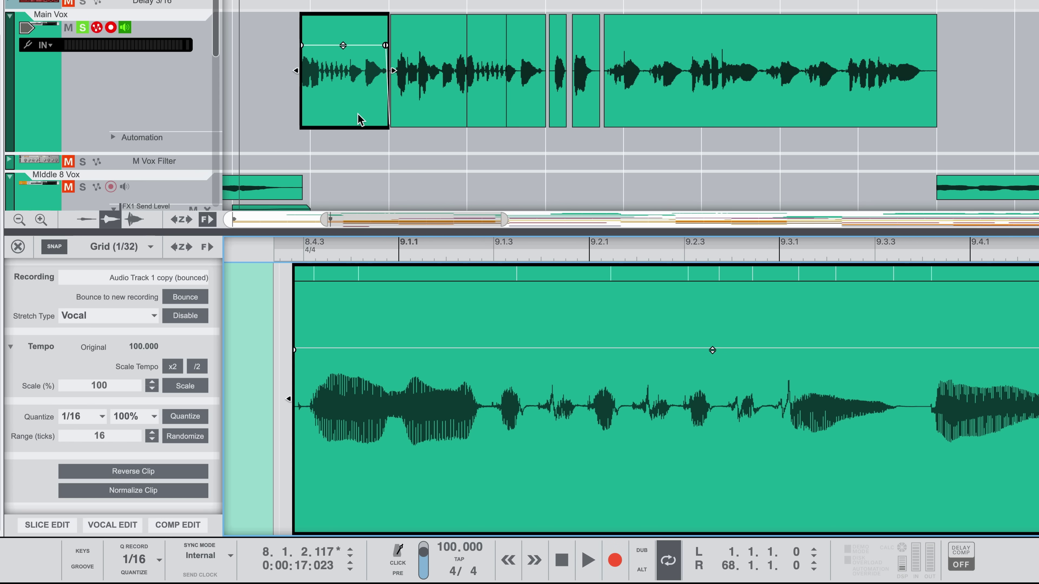
left_click(112, 525)
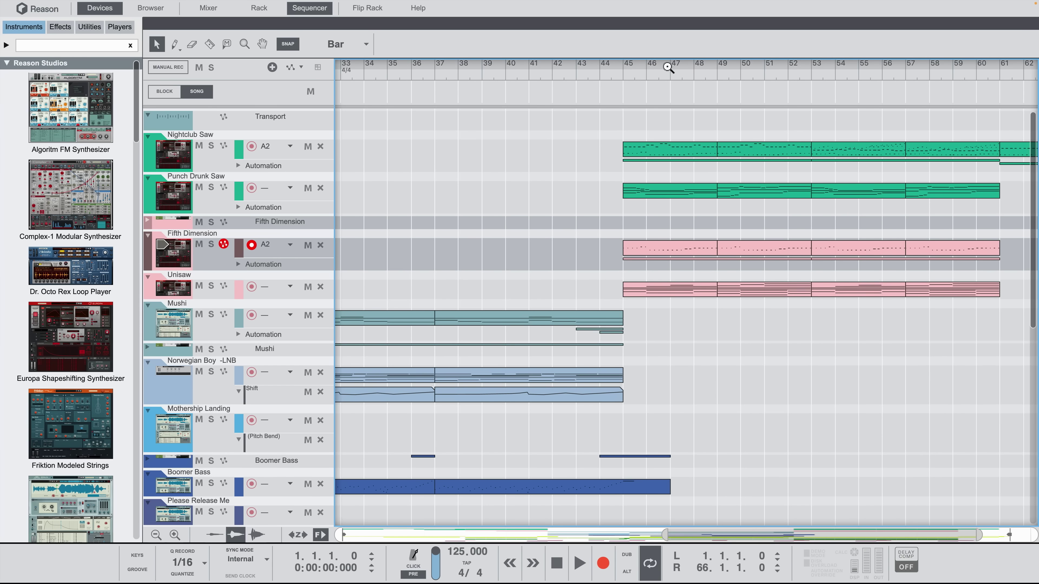
left_click(677, 72)
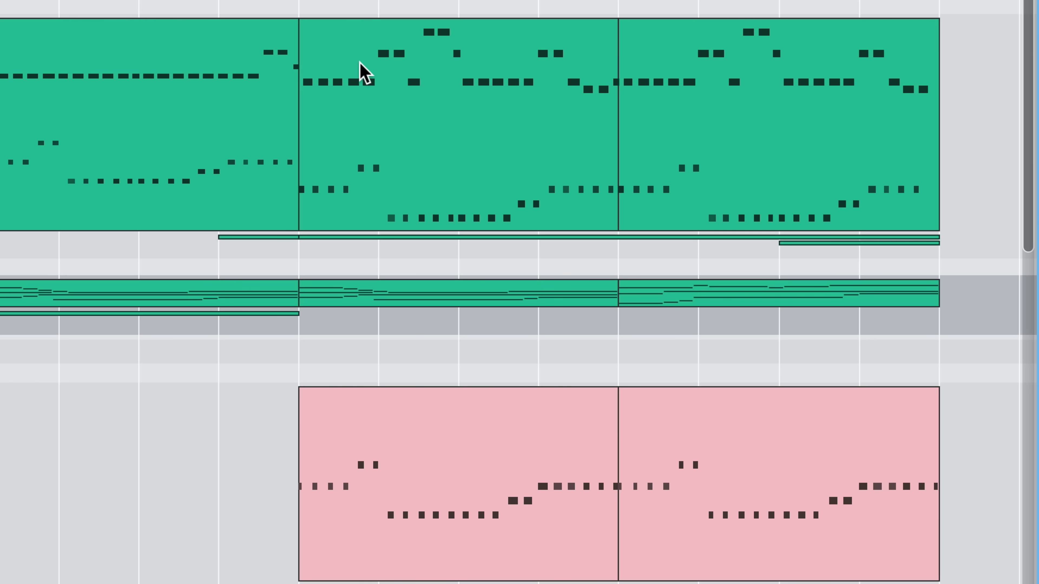
- Bring up Quantize Setup for a green clip and list its quantize note values
right_click(359, 62)
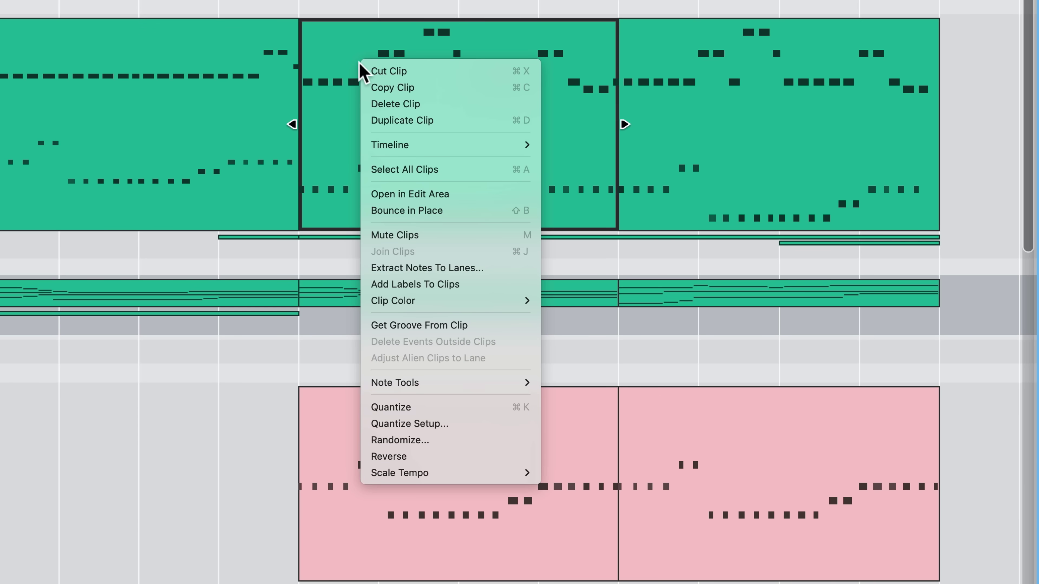
left_click(368, 424)
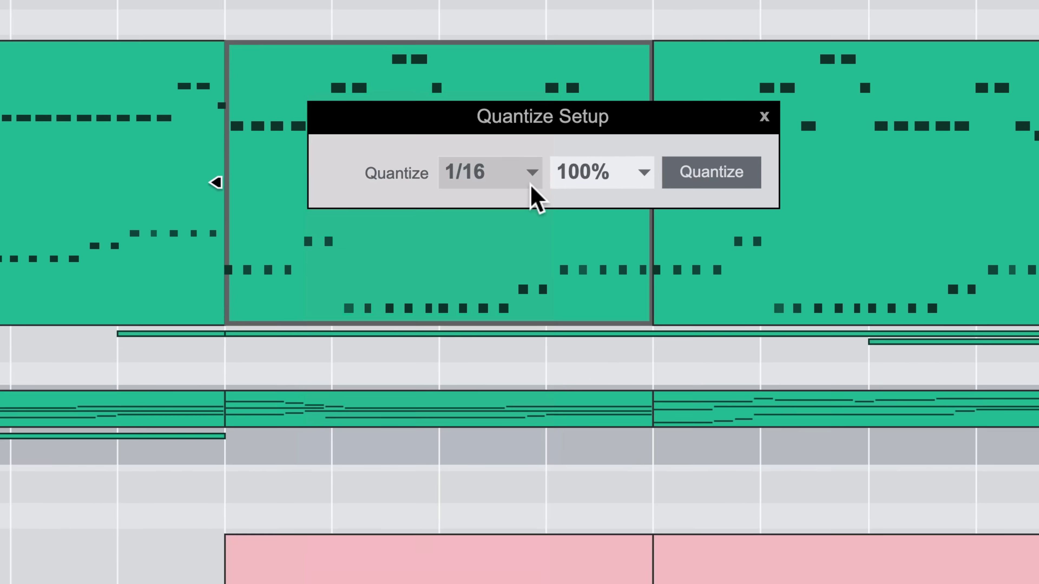
left_click(530, 184)
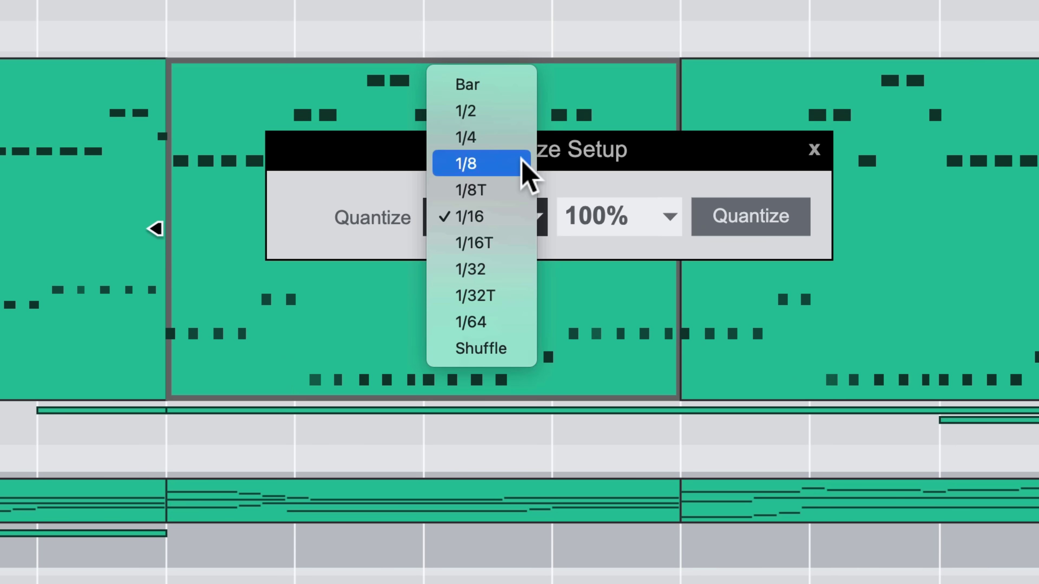